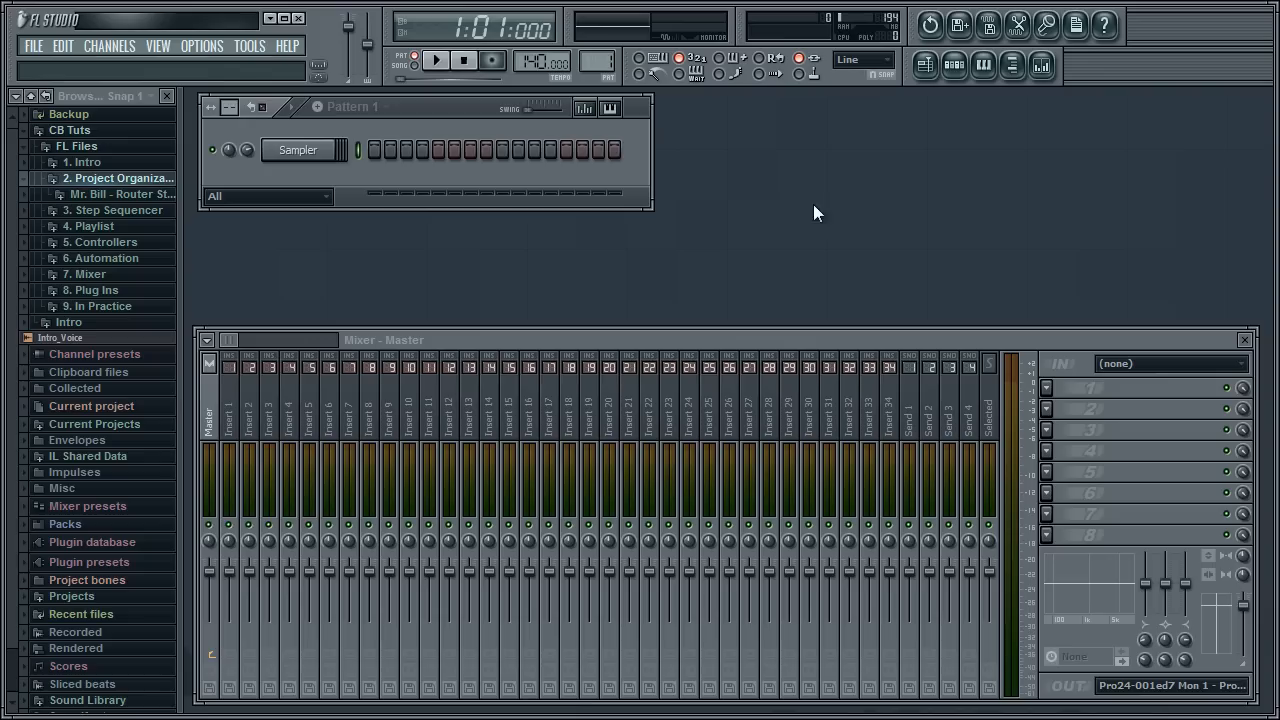
Save the project as PO_1 inside FL Files > 2. Project Organization
click(30, 46)
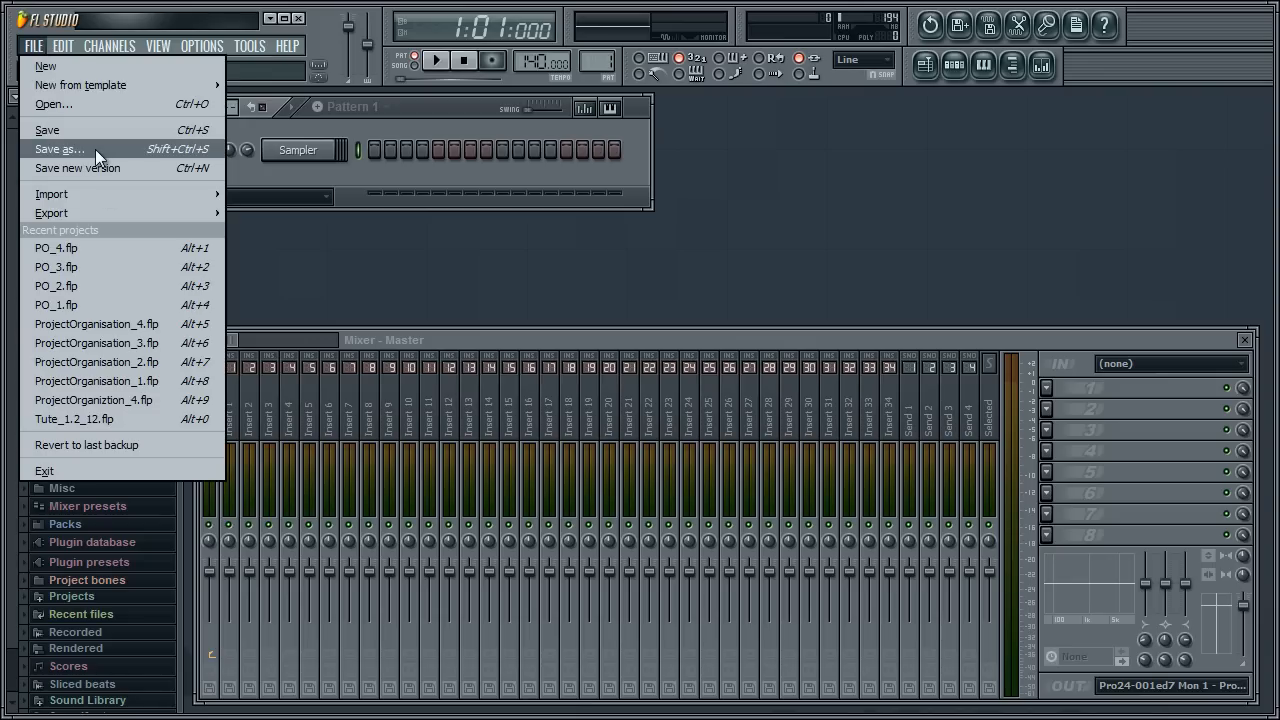
click(95, 149)
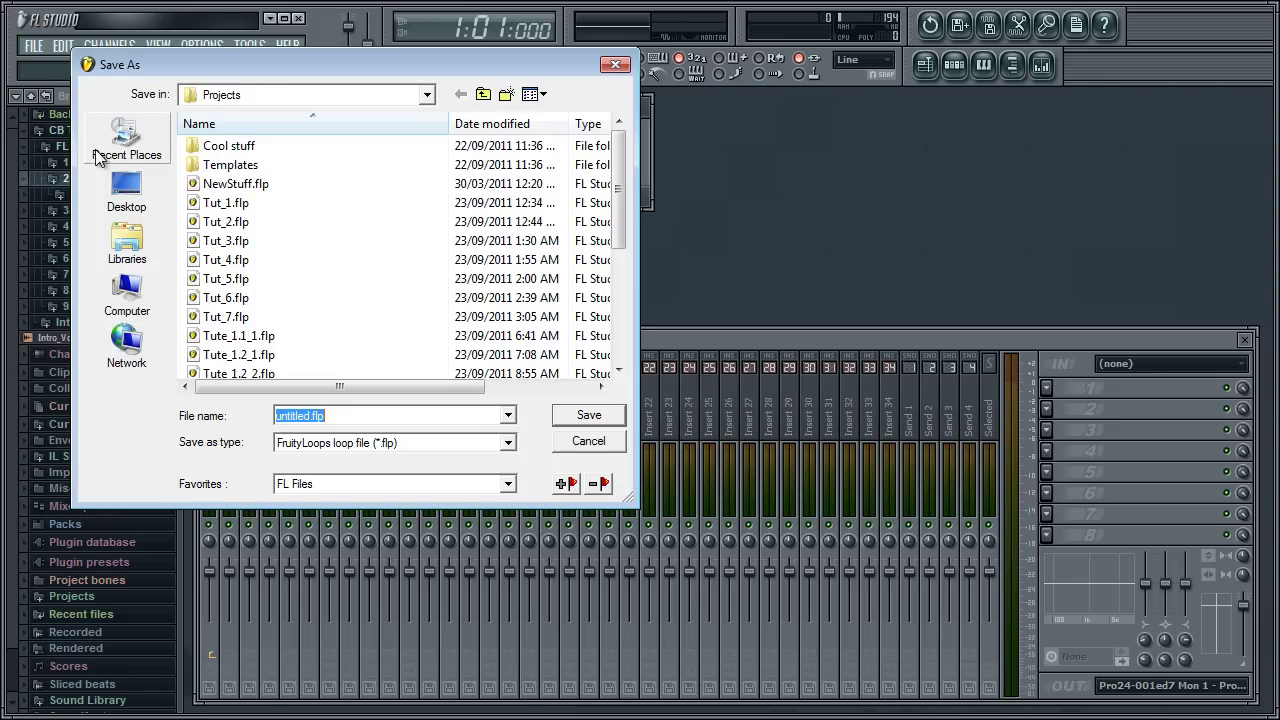
click(300, 484)
click(300, 510)
double_click(272, 165)
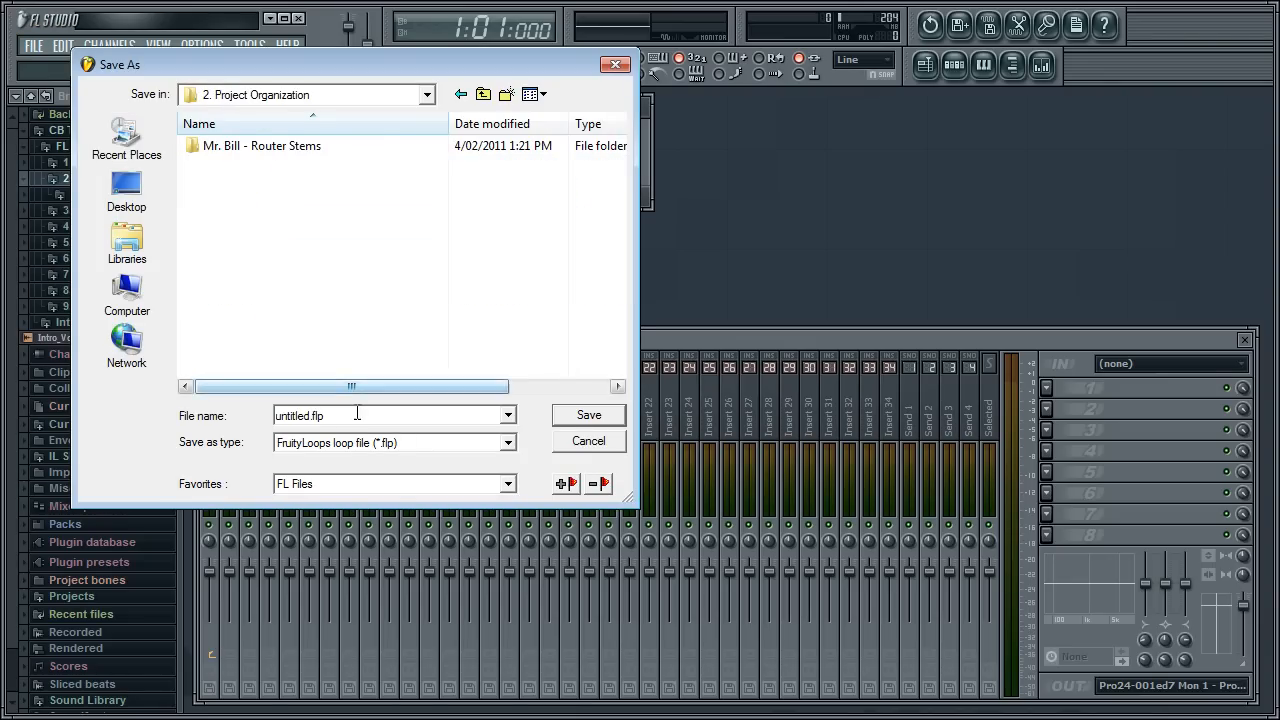
text(PO_)
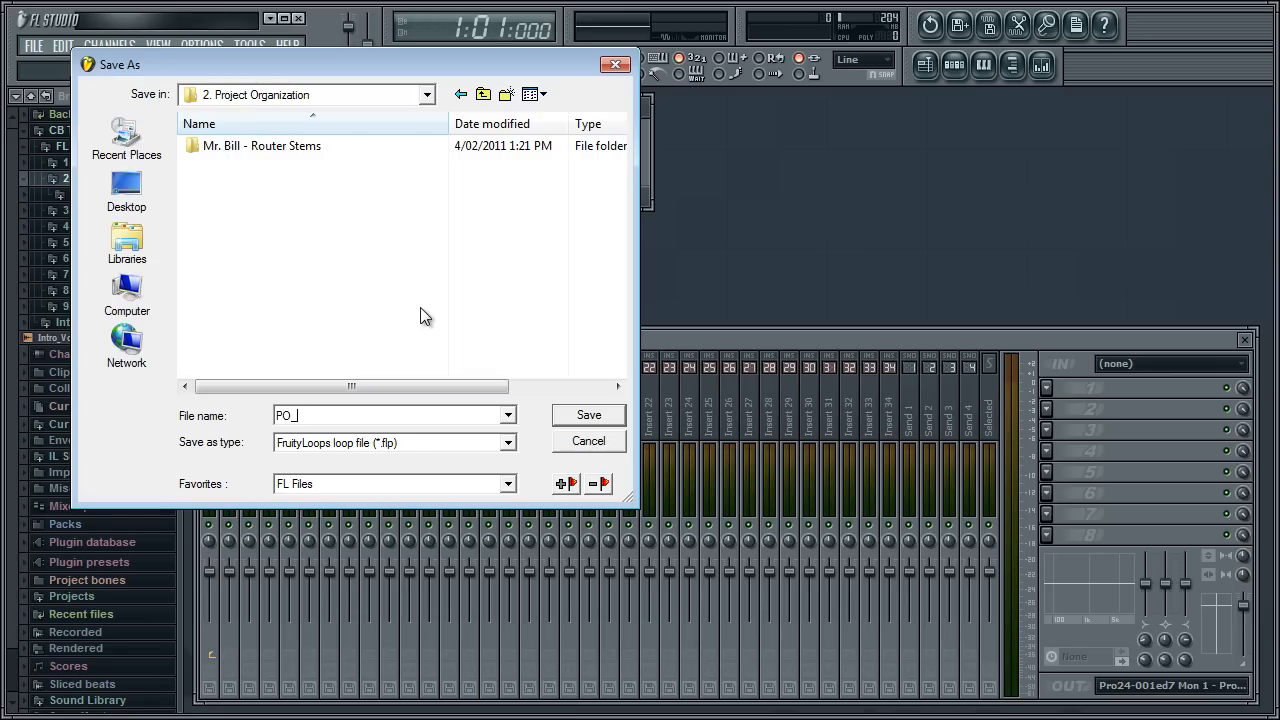
text(1)
key(Return)
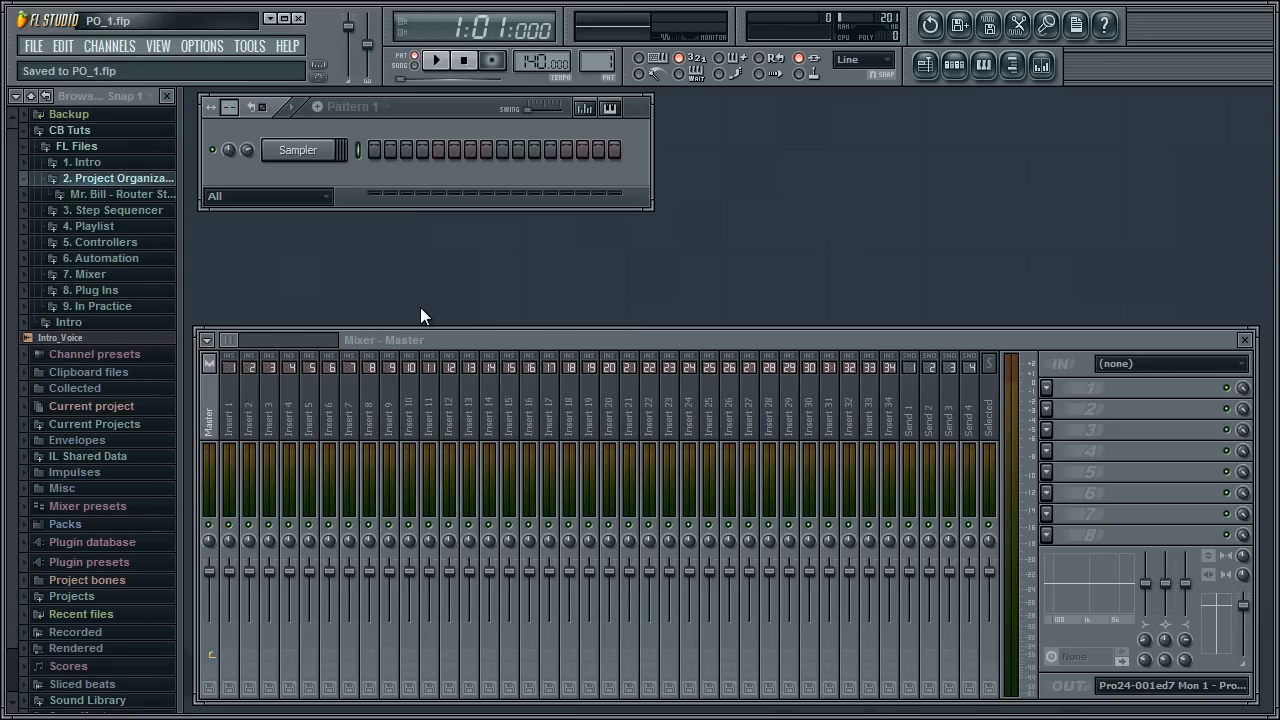
Save two new versions of the project, reaching PO_3.flp
click(33, 46)
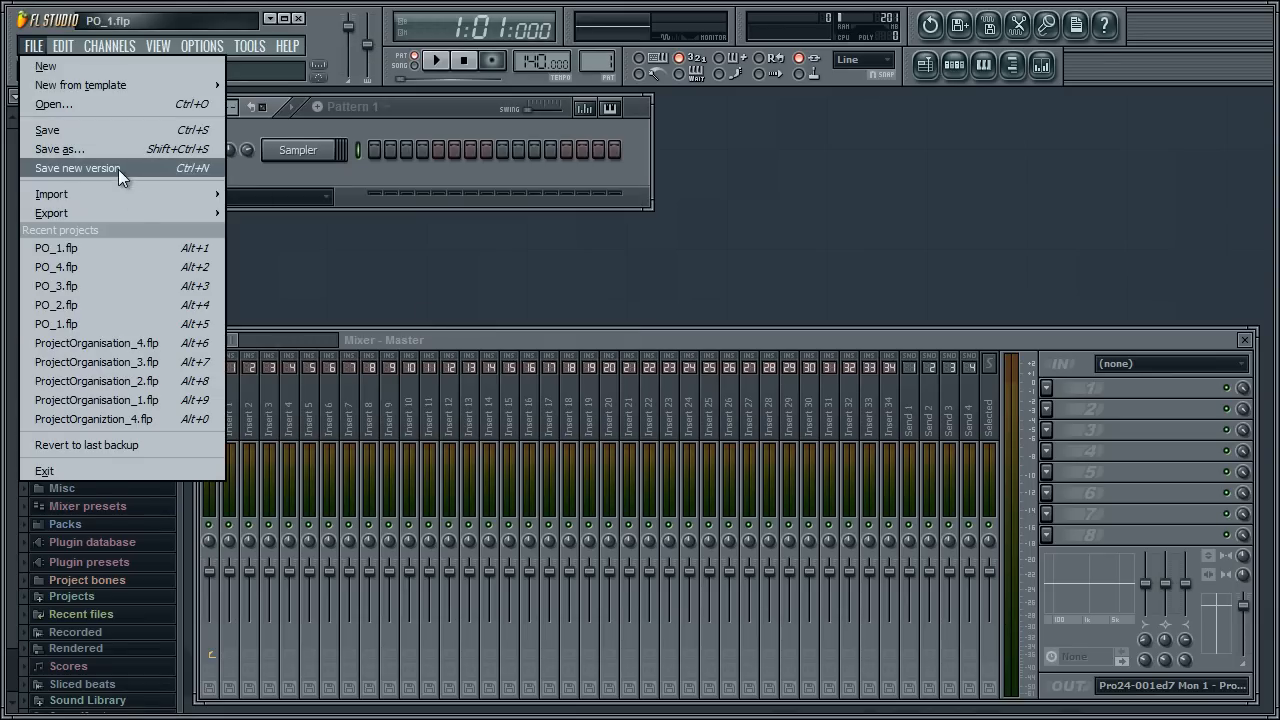
click(119, 168)
key(ctrl+n)
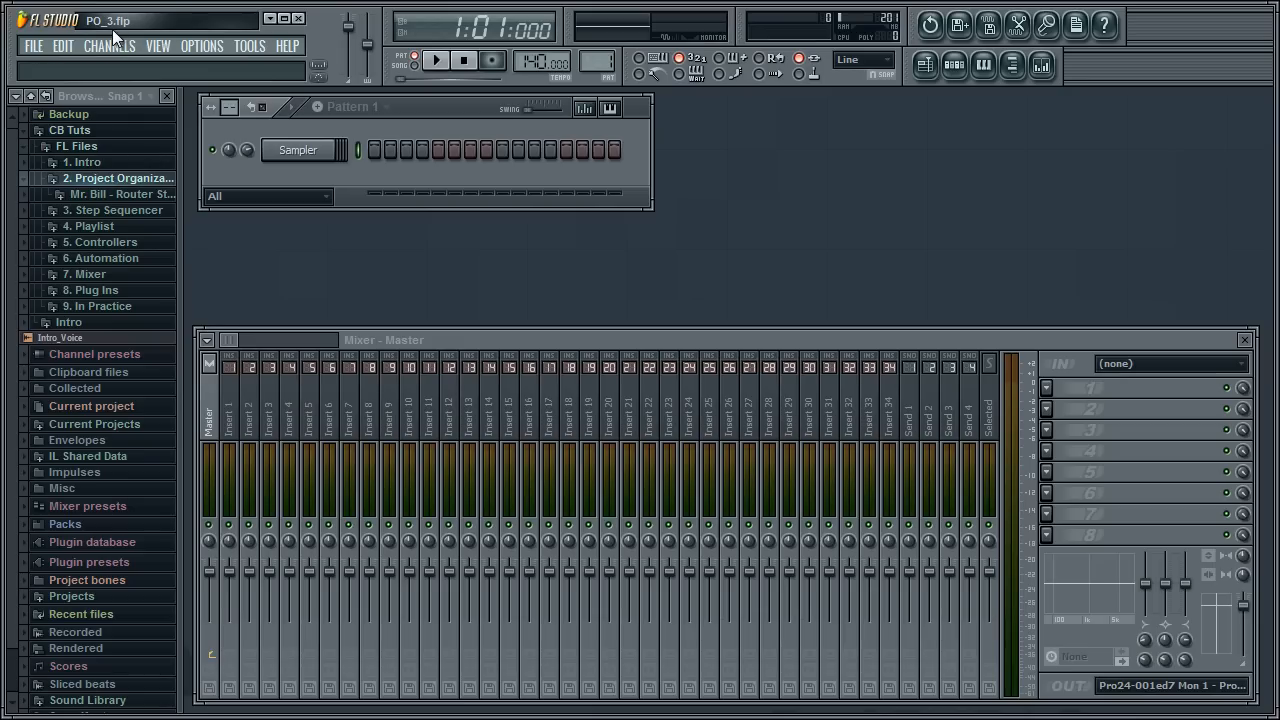
Set the project's Data folder to Auto (its own folder) in Project general settings
click(203, 46)
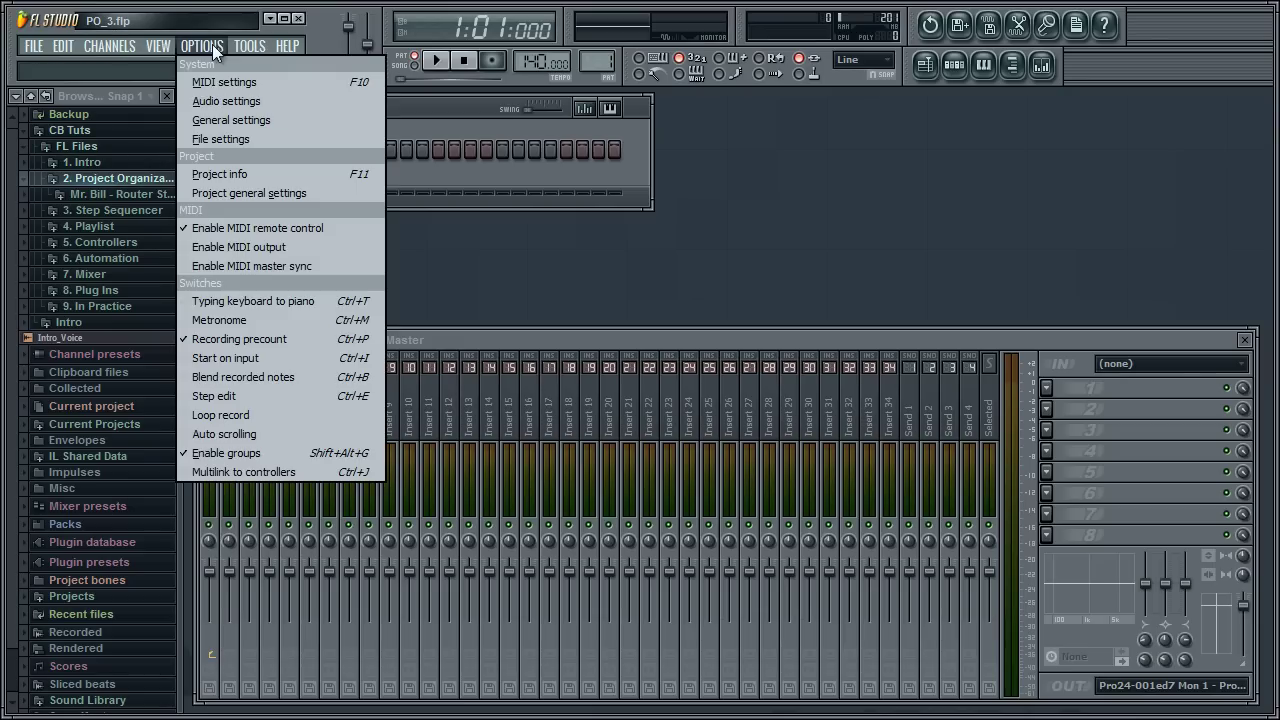
click(240, 194)
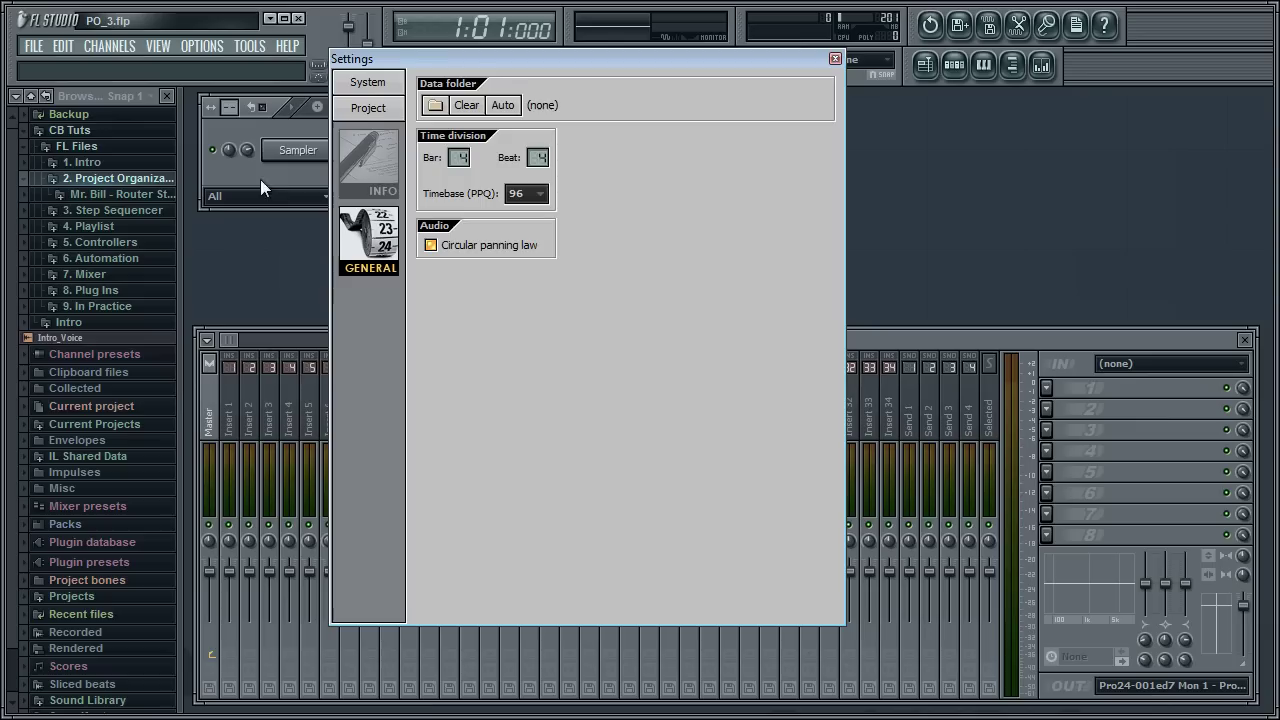
click(503, 105)
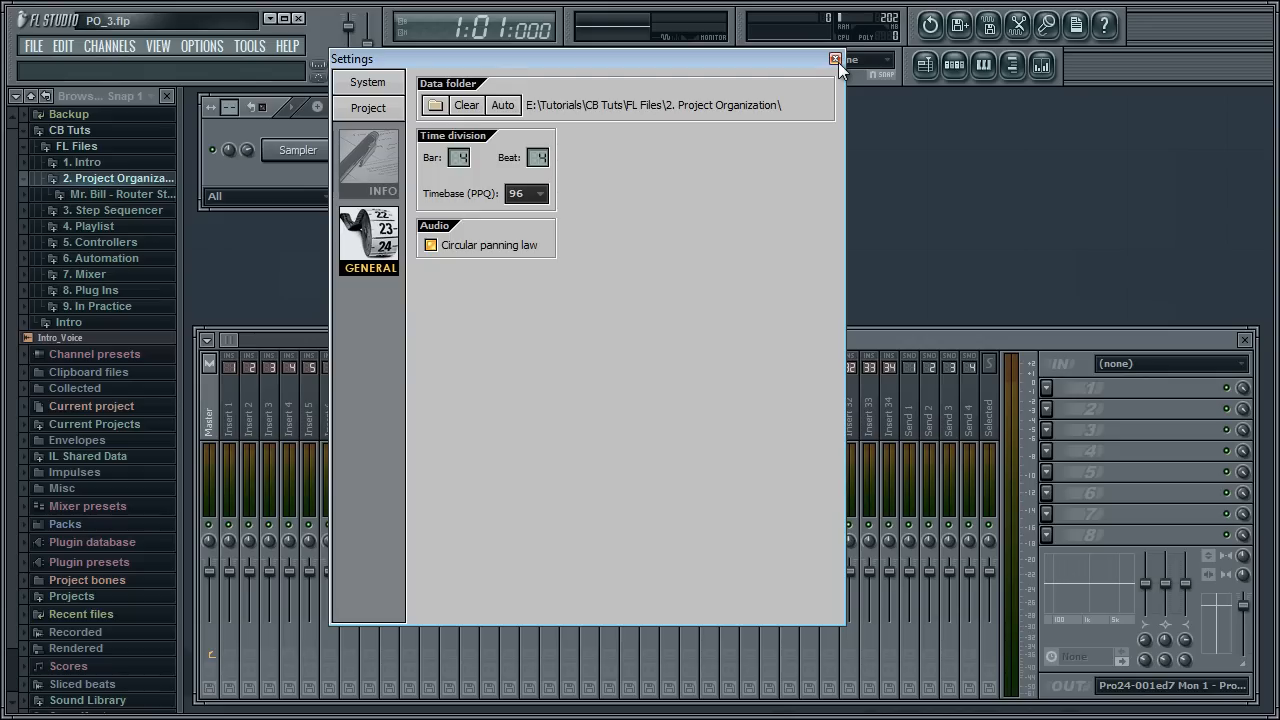
click(835, 59)
click(33, 46)
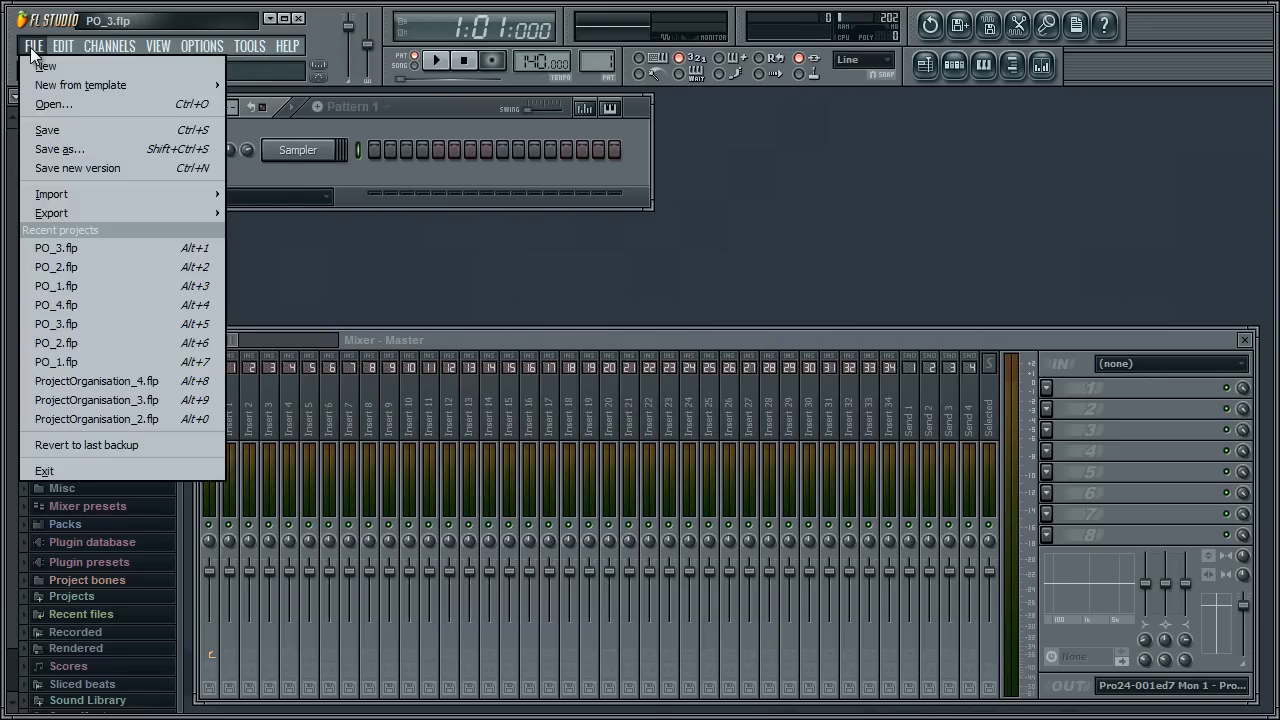
mouse_move(51, 213)
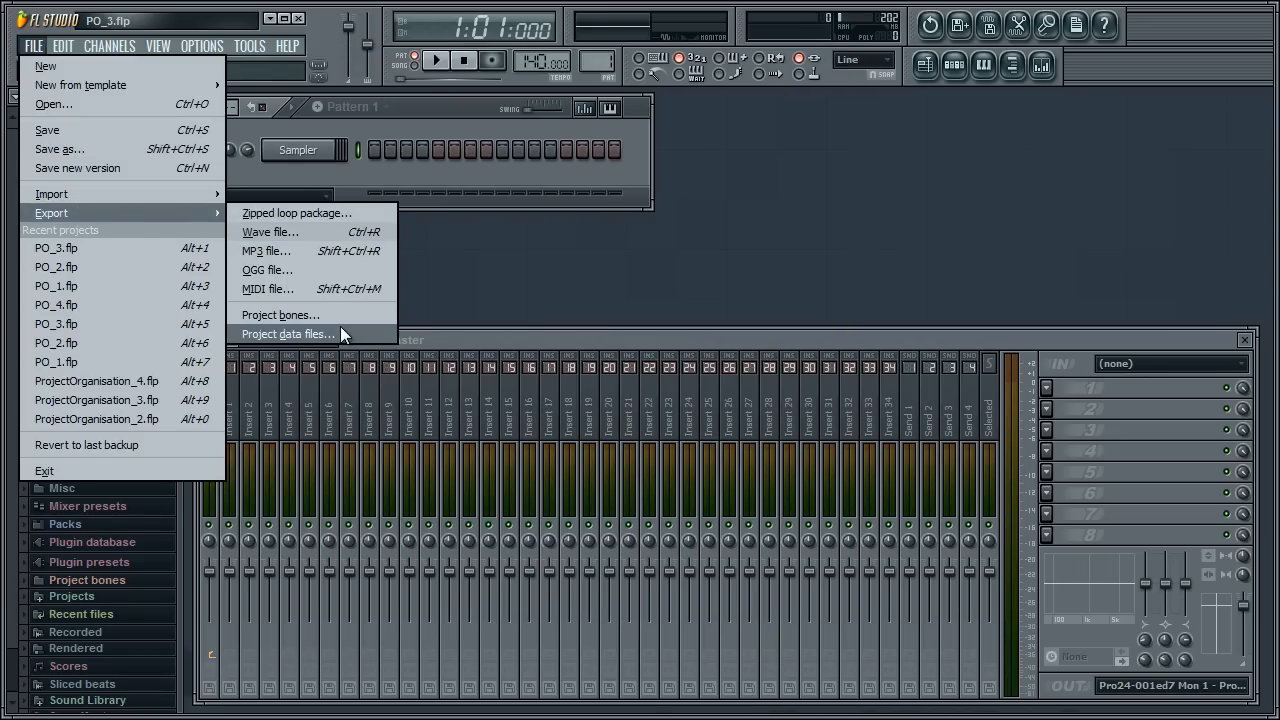
Dismiss the File > Export options without exporting anything
click(530, 269)
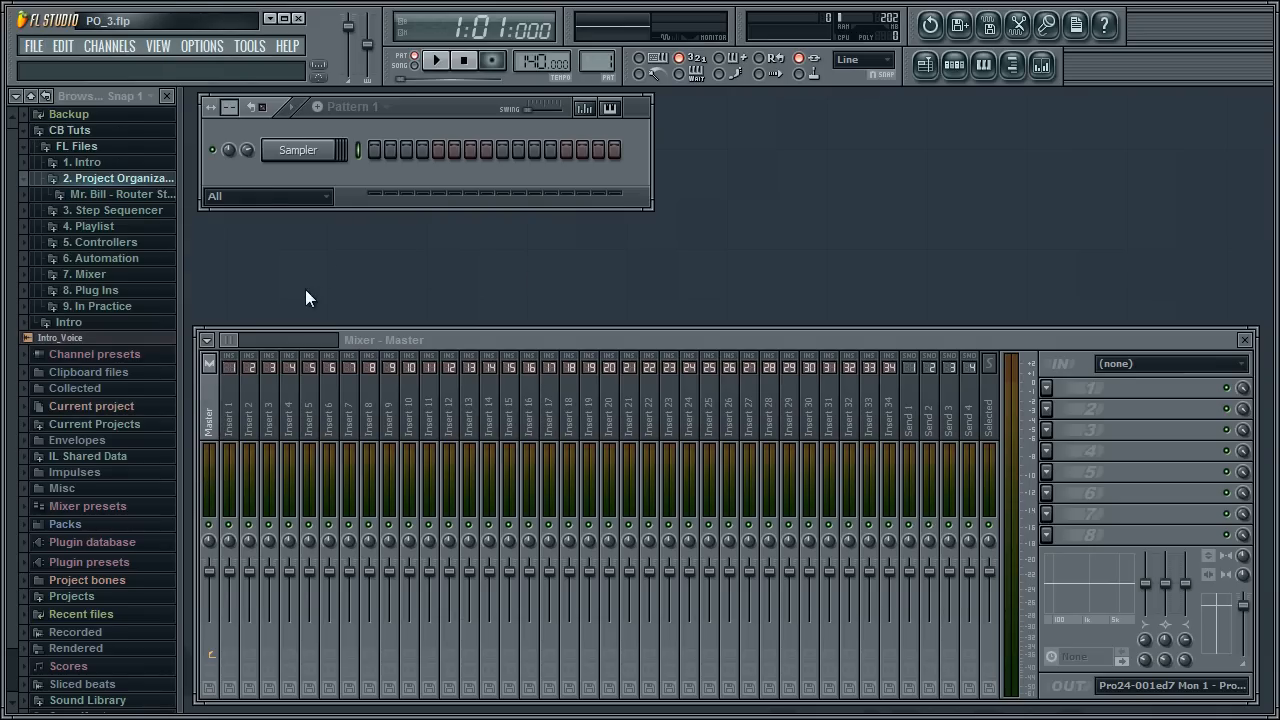
Drag the Kick stem from Mr. Bill - Router Stems onto Track 1 of the playlist
click(106, 197)
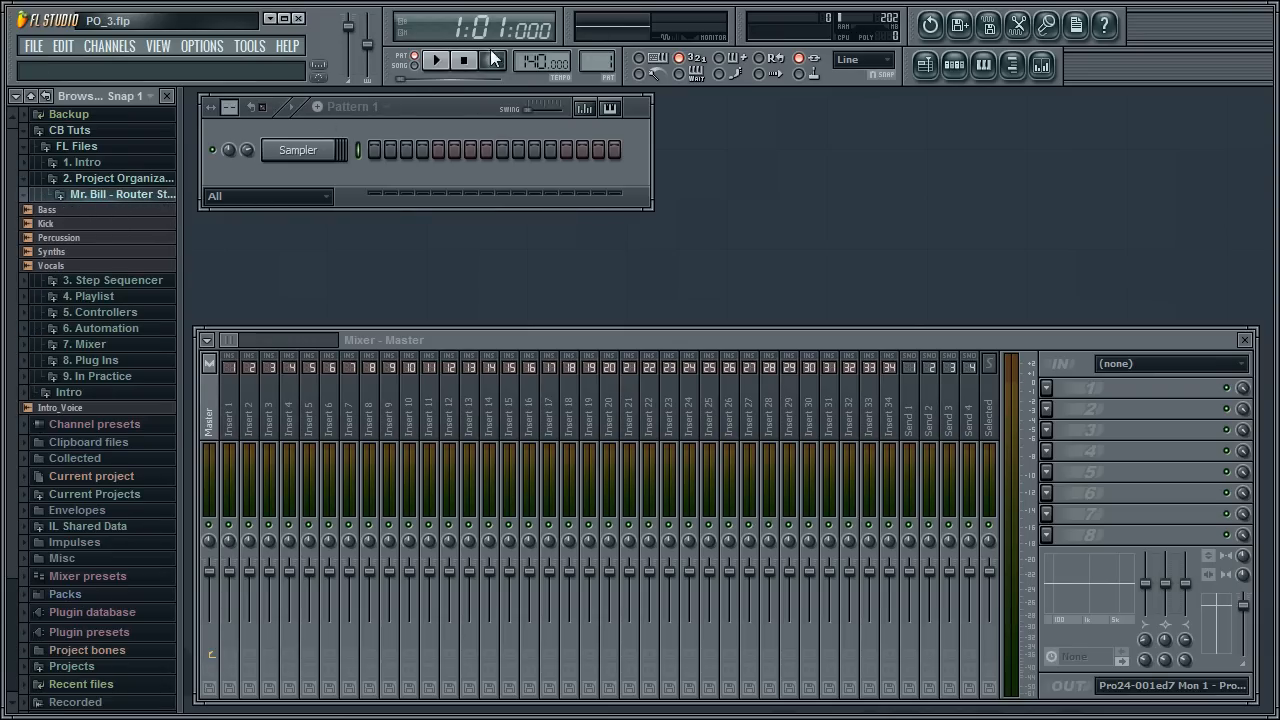
key(F5)
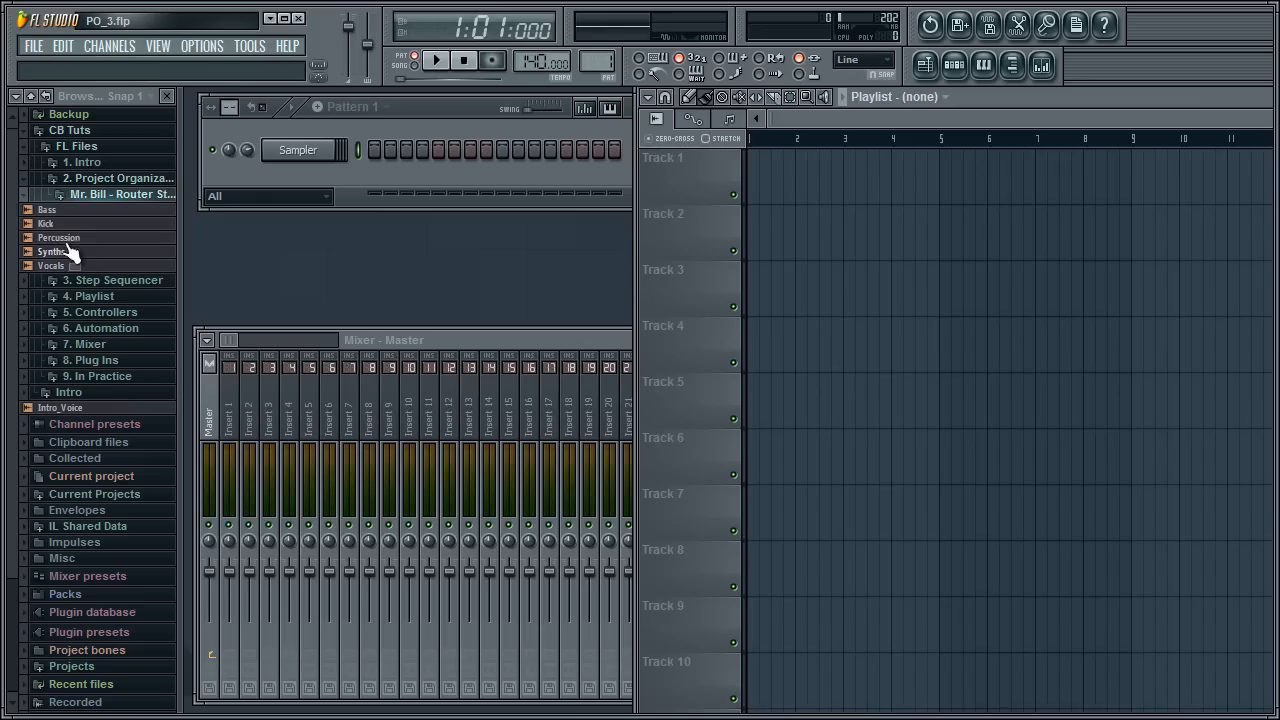
drag(50, 223, 749, 177)
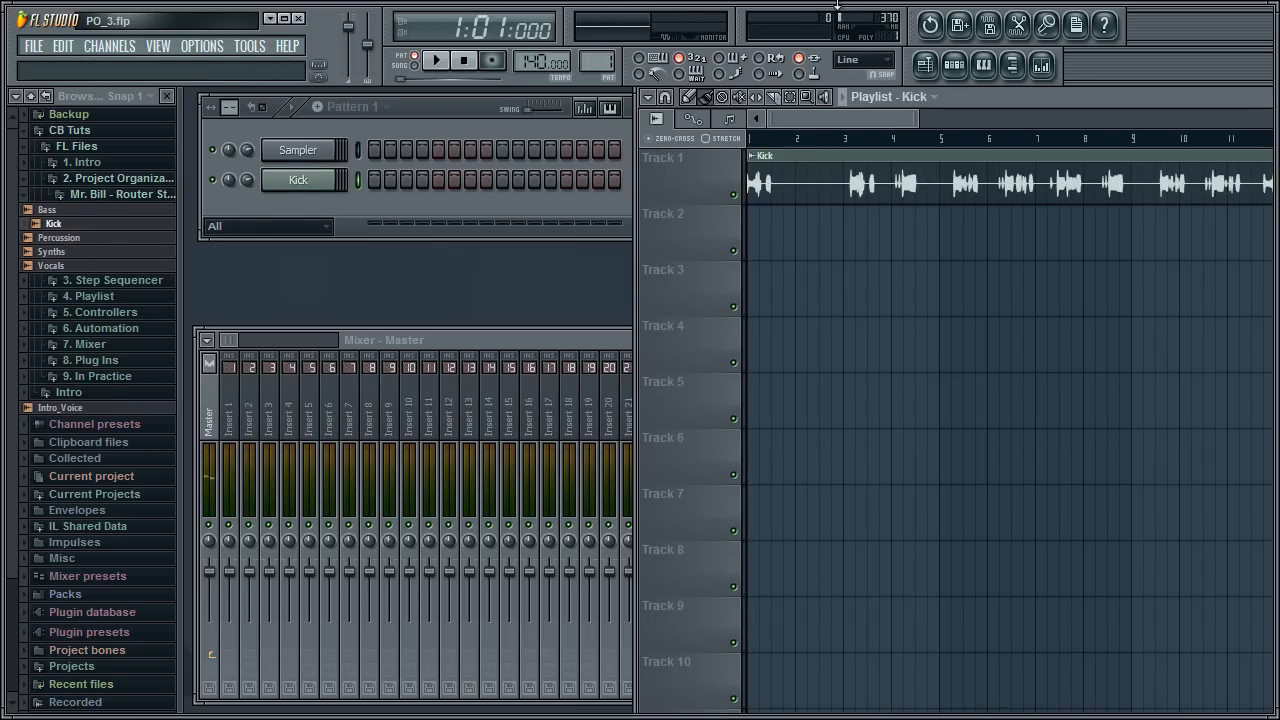
In the Kick channel settings, leave Keep on disk turned on
double_click(797, 190)
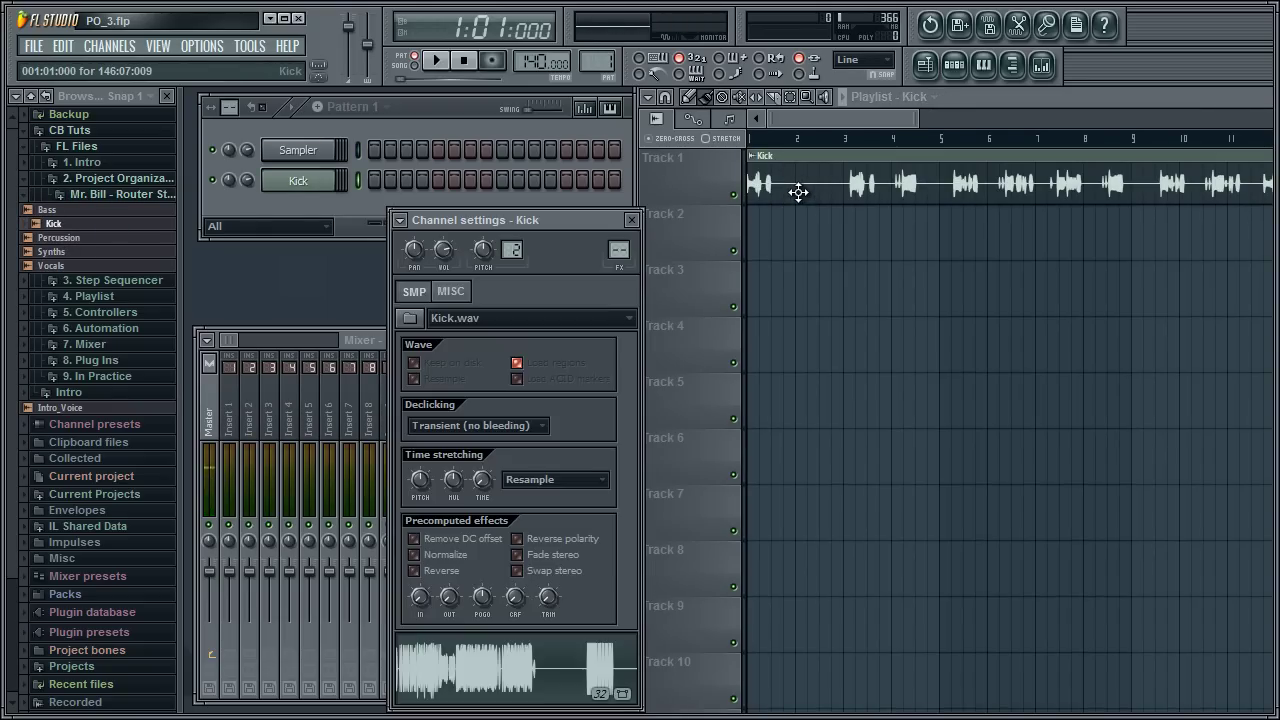
click(414, 363)
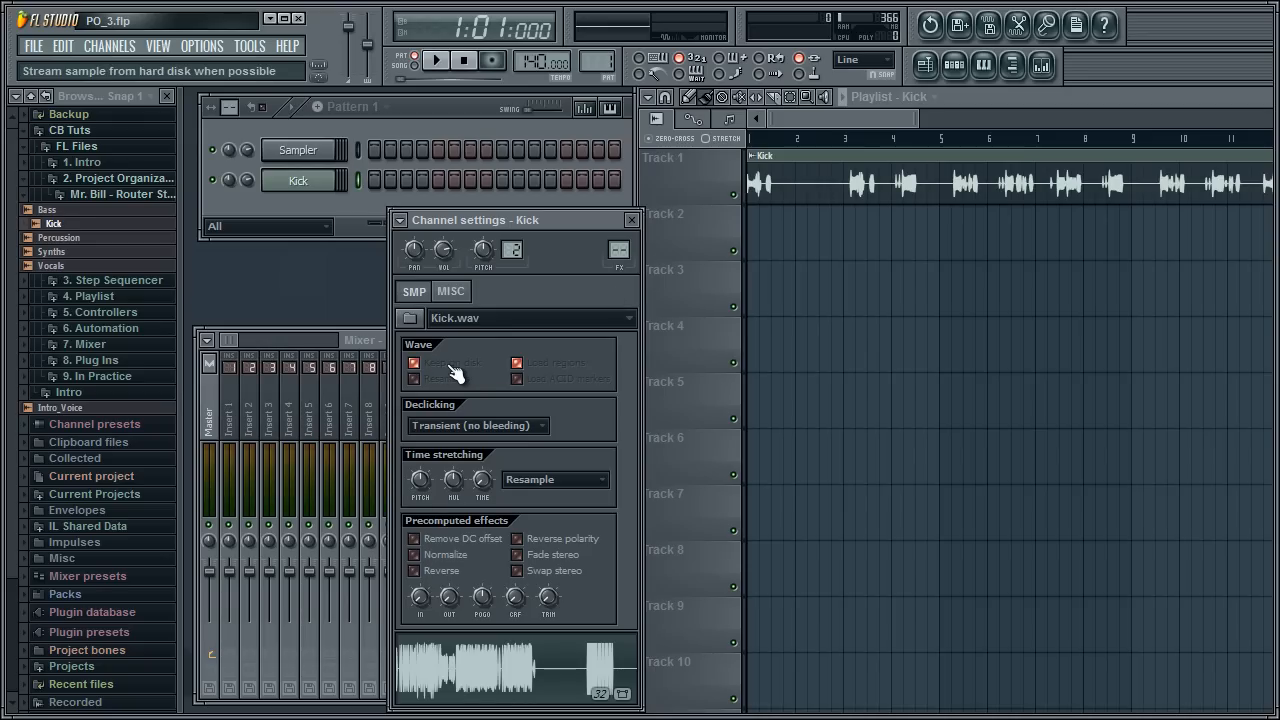
click(436, 366)
click(436, 366)
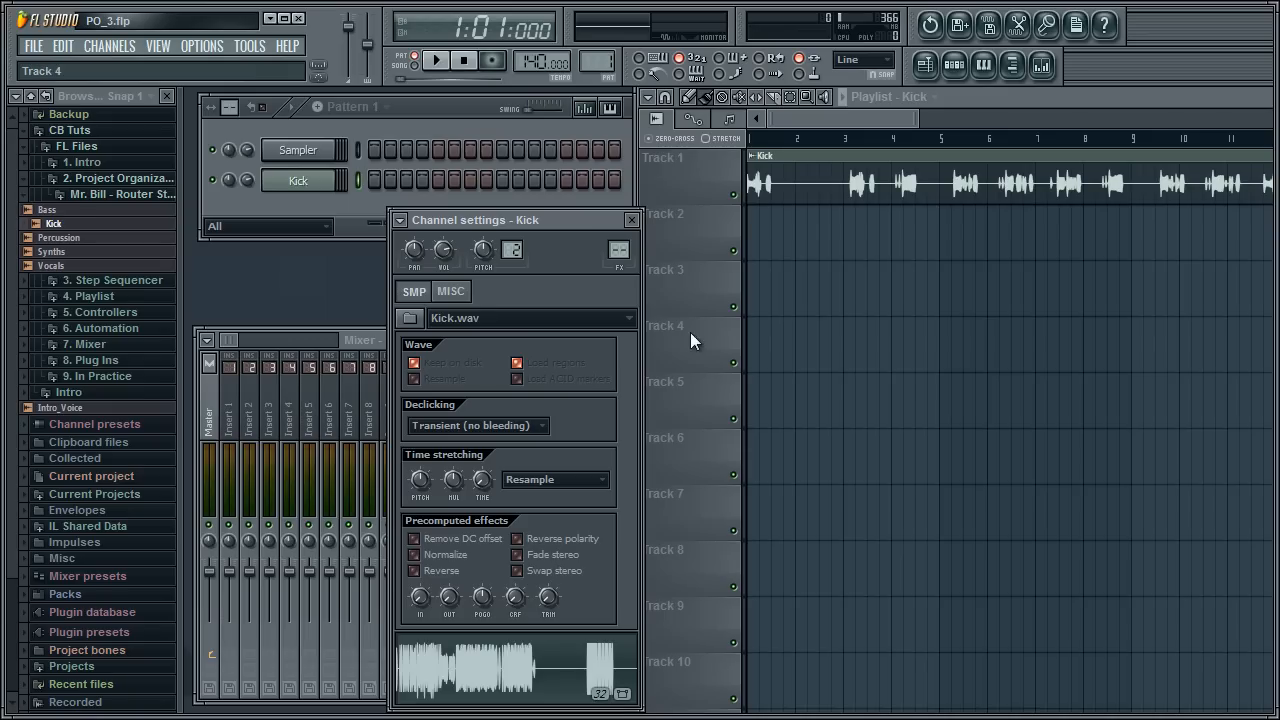
Delete the Kick channel from the project
right_click(307, 179)
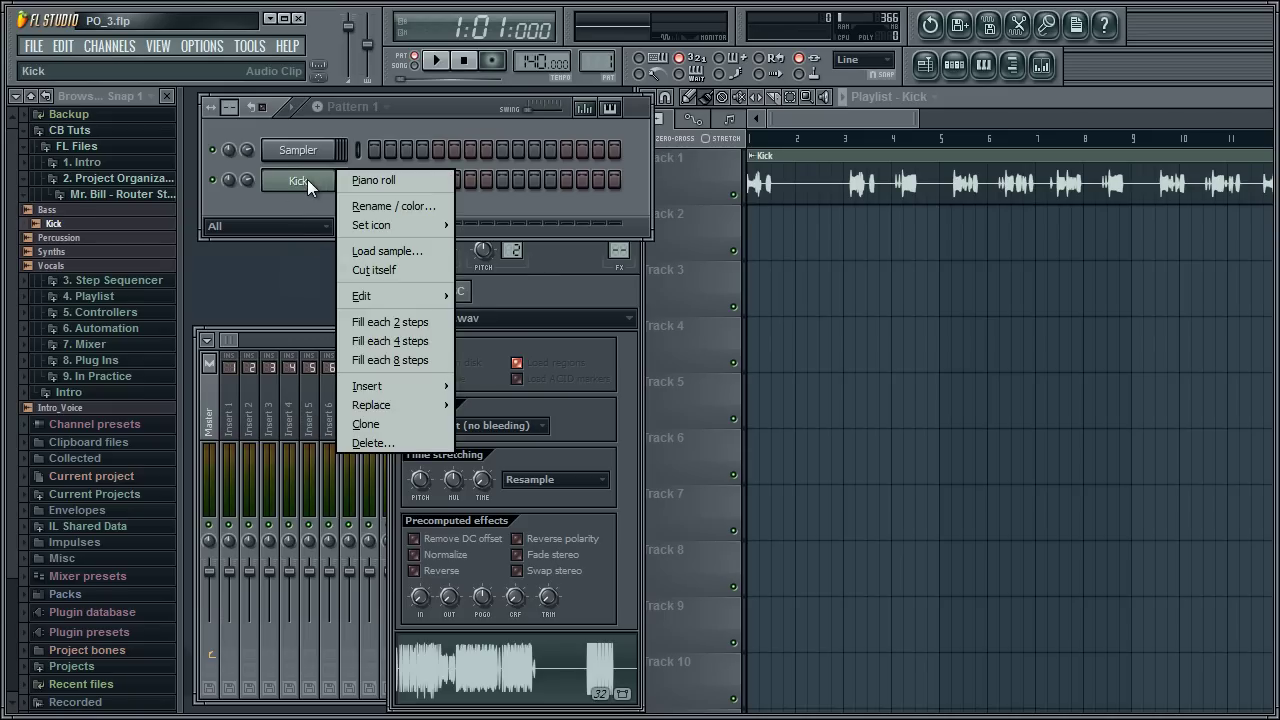
click(370, 443)
key(Return)
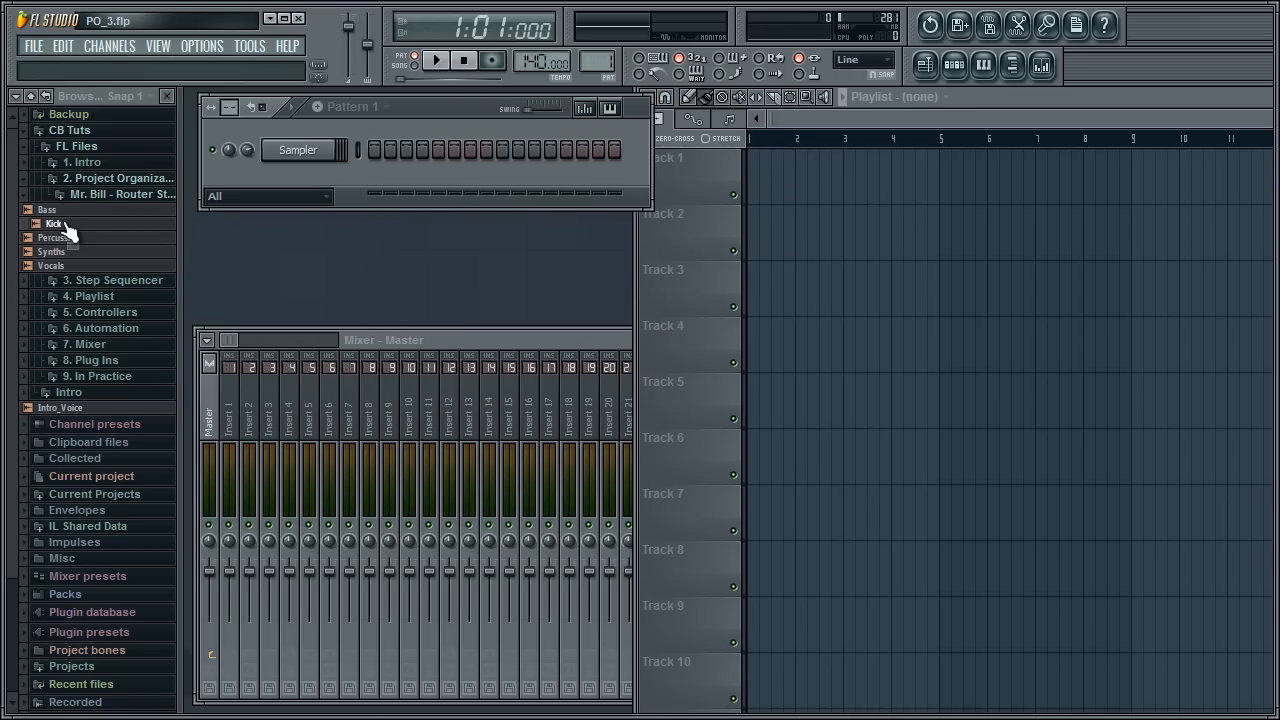
Reopen the Kick stem in Edison and drag it back onto Track 1
right_click(63, 222)
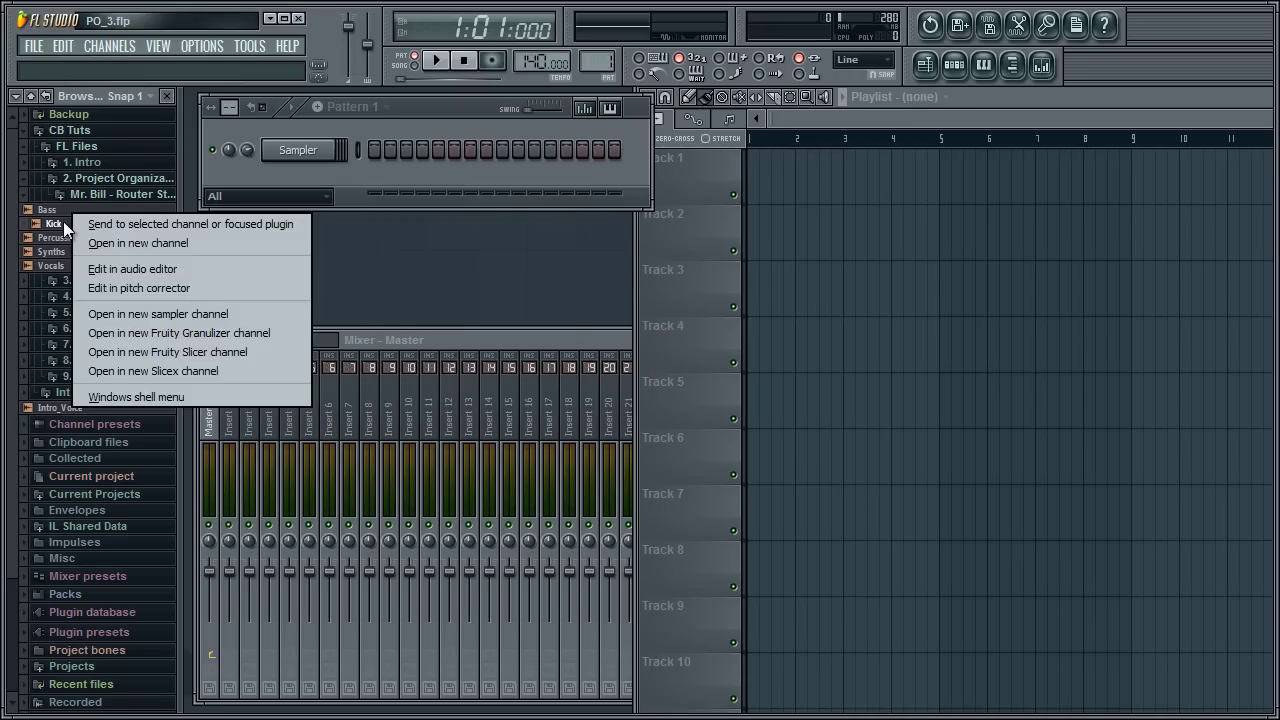
click(185, 269)
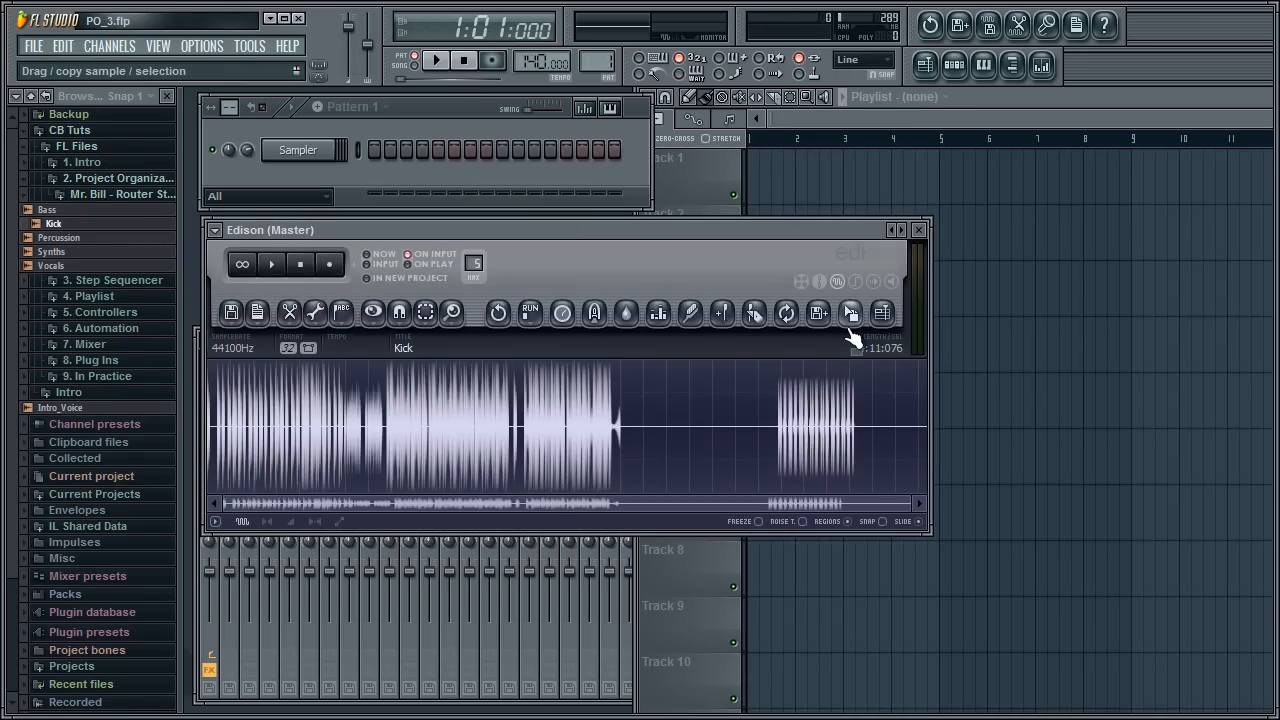
drag(850, 313, 730, 142)
mouse_move(757, 183)
mouse_down()
mouse_move(770, 190)
mouse_move(758, 190)
mouse_up()
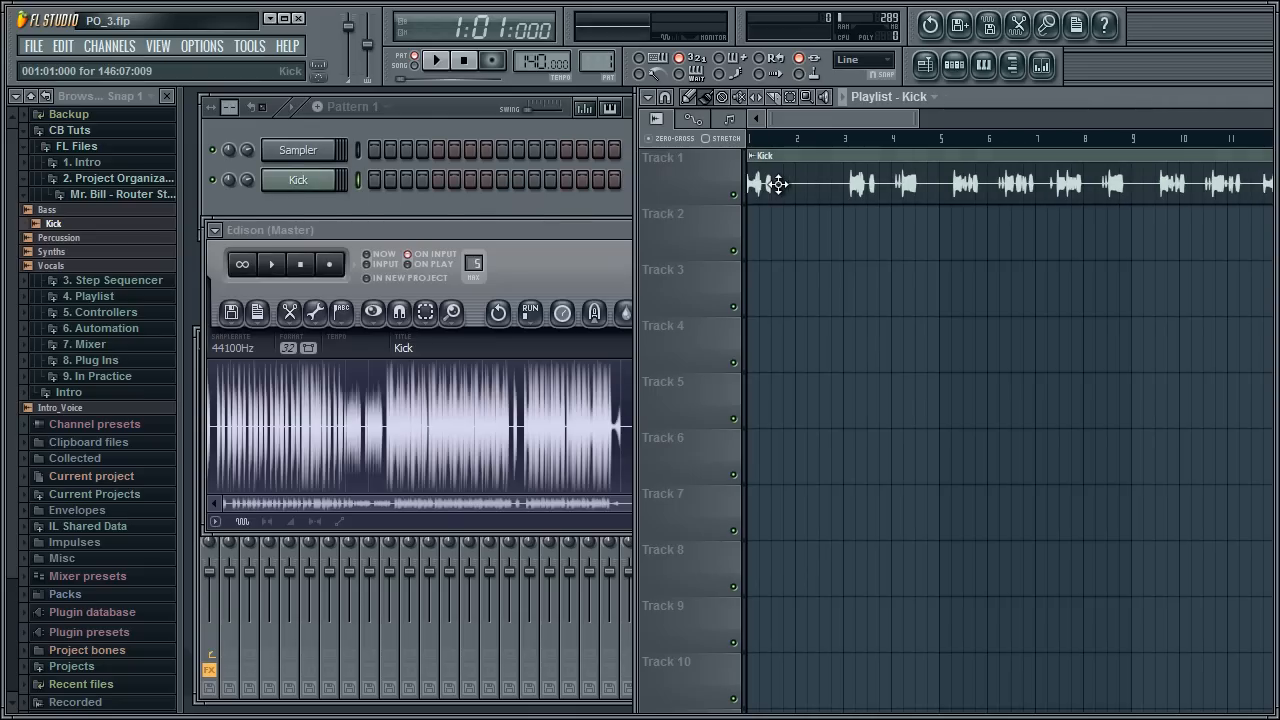
Turn off Keep on disk for the reloaded Kick sample
double_click(790, 192)
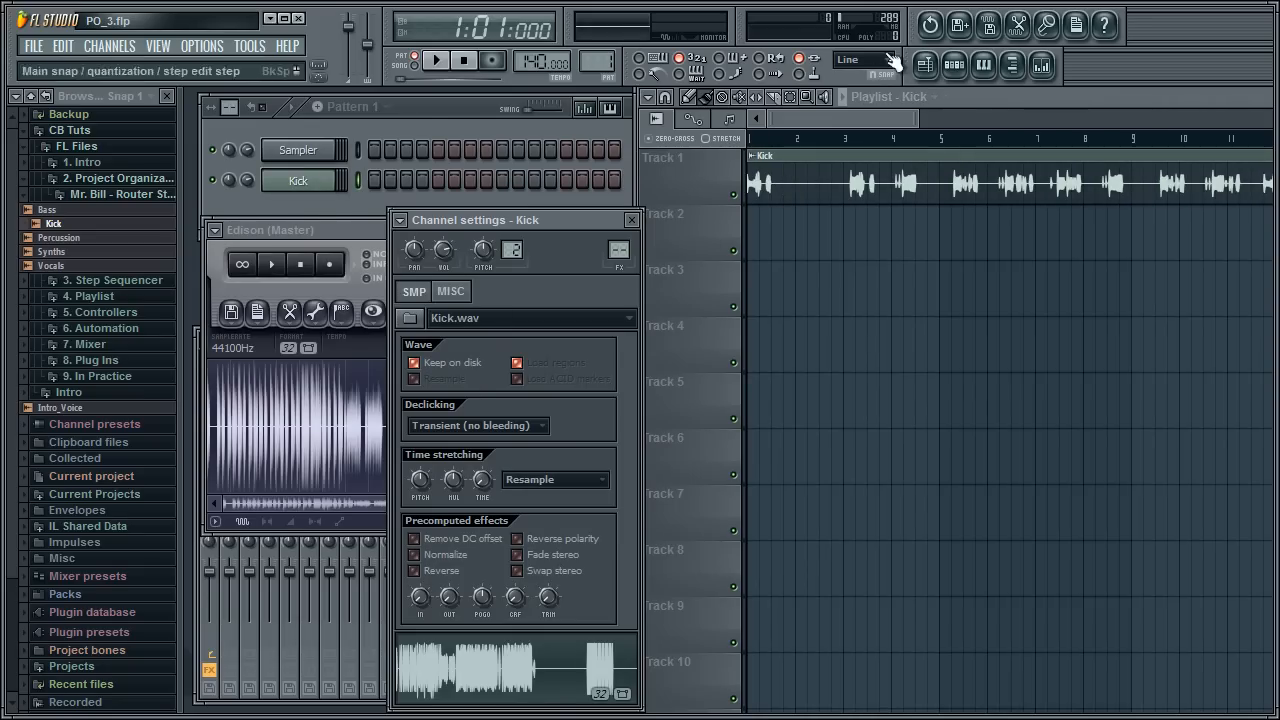
click(452, 363)
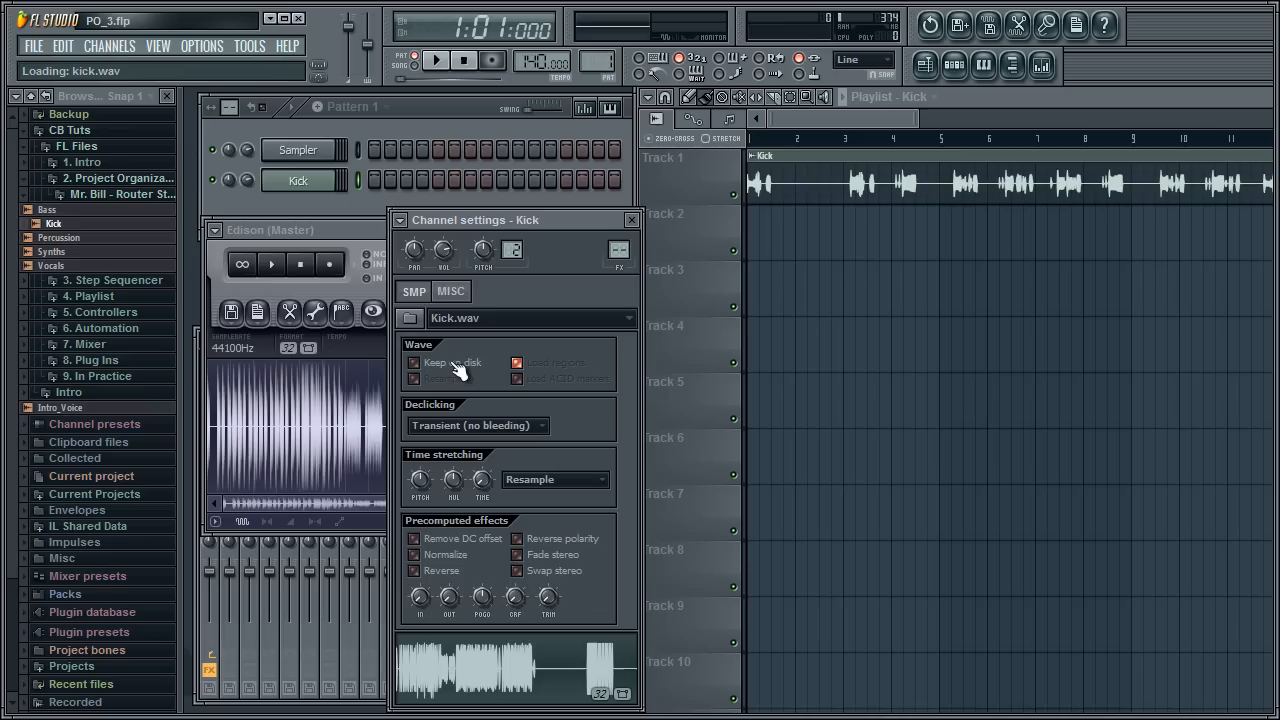